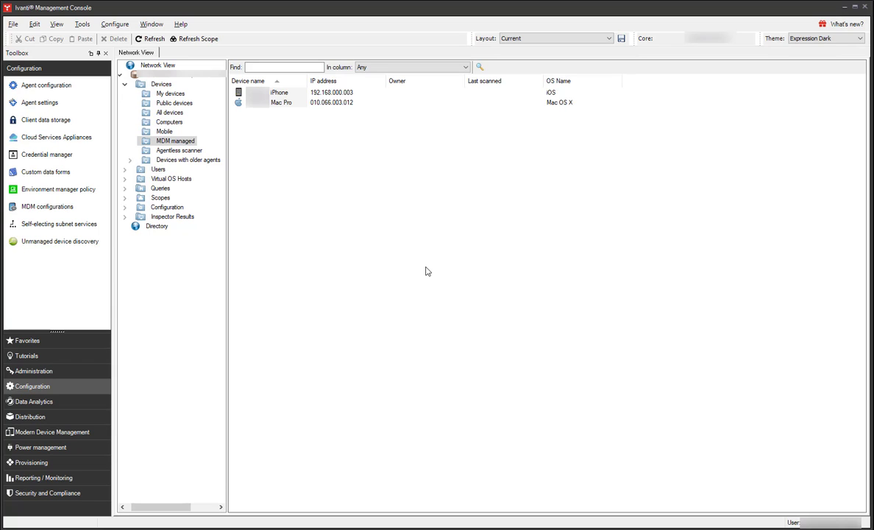
Open MDM Configurations and review the Cloud Services Appliance choices.
{"action": "left_click", "coordinate": [115, 24]}
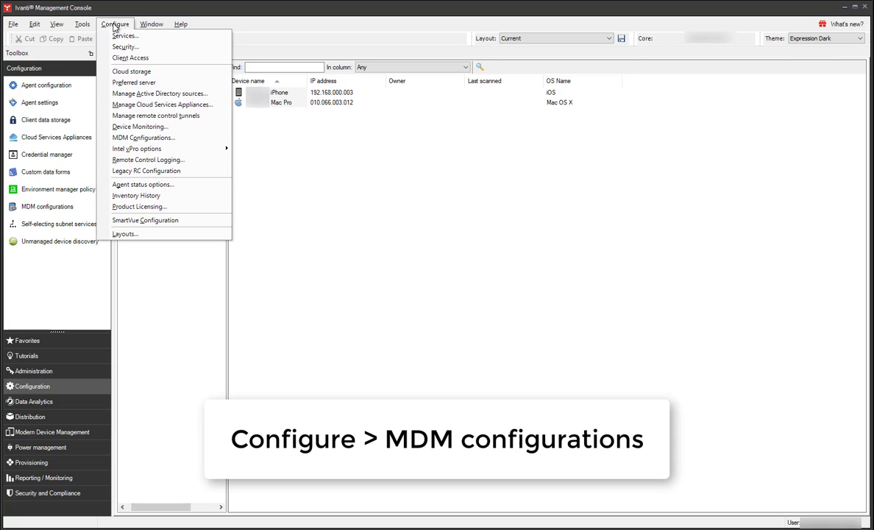
{"action": "left_click", "coordinate": [196, 140]}
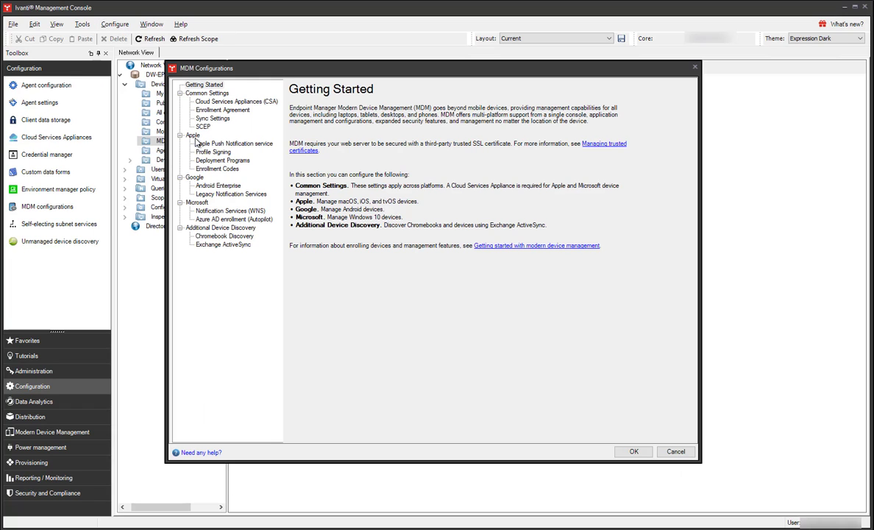
{"action": "left_click", "coordinate": [244, 101]}
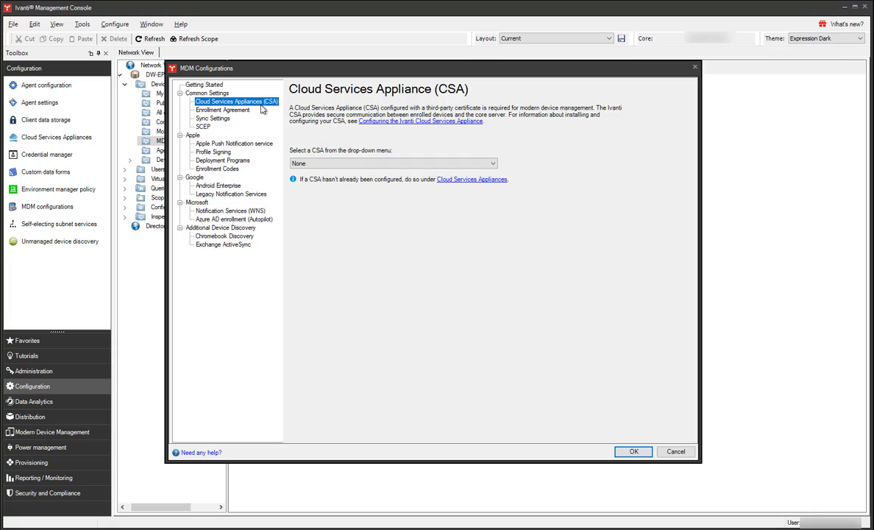
{"action": "left_click", "coordinate": [293, 157]}
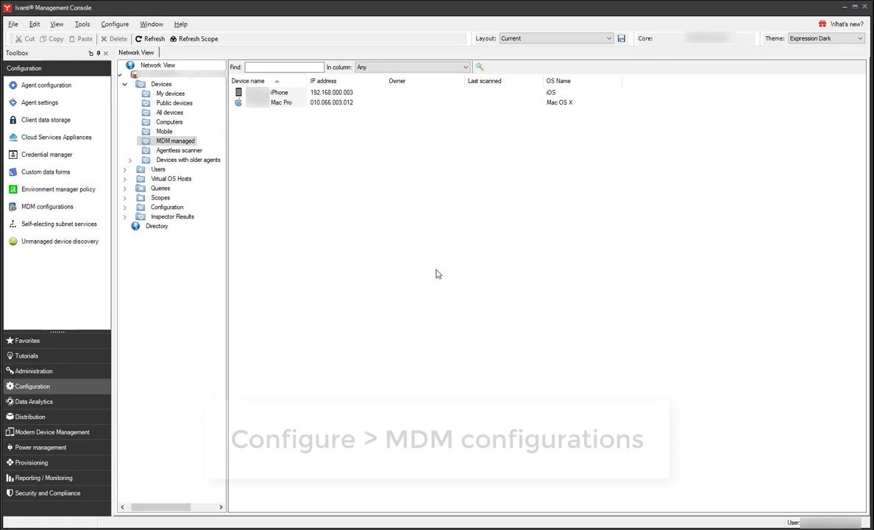
Reopen MDM Configurations and view Android Enterprise, Chromebook Discovery, then Enrollment Codes.
{"action": "left_click", "coordinate": [115, 24]}
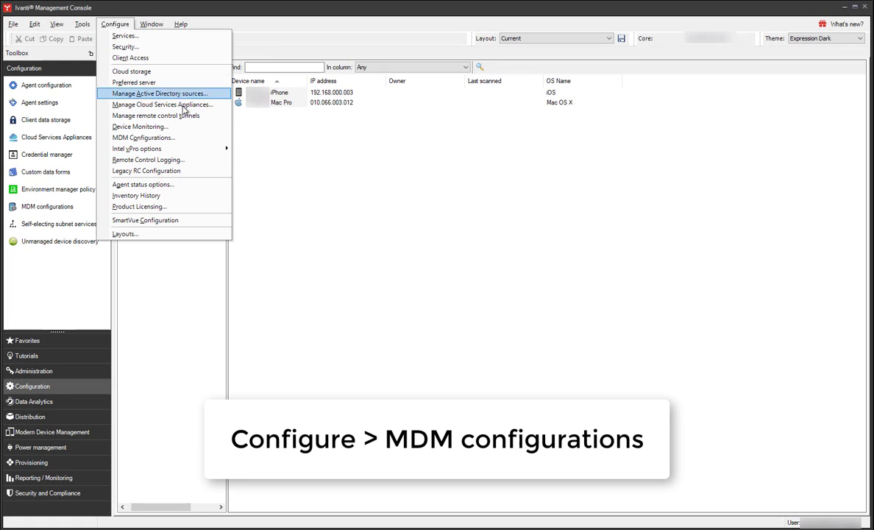
{"action": "left_click", "coordinate": [201, 138]}
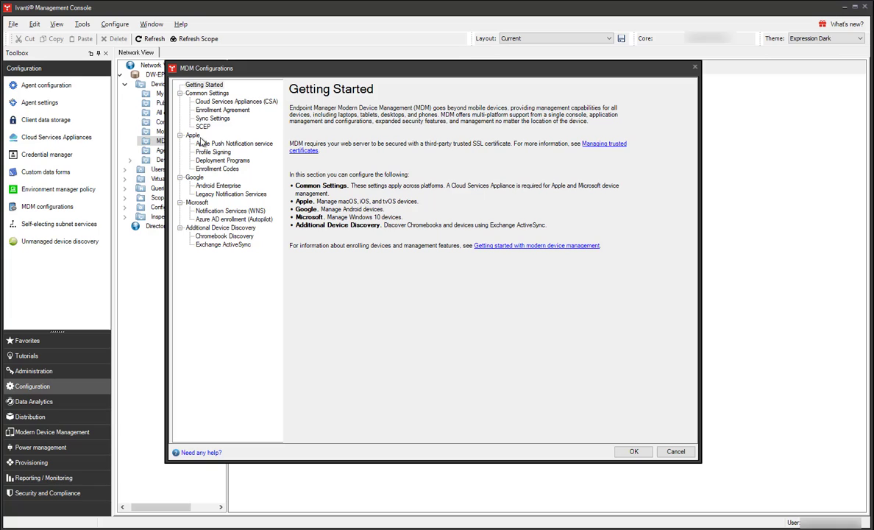
{"action": "left_click", "coordinate": [219, 186]}
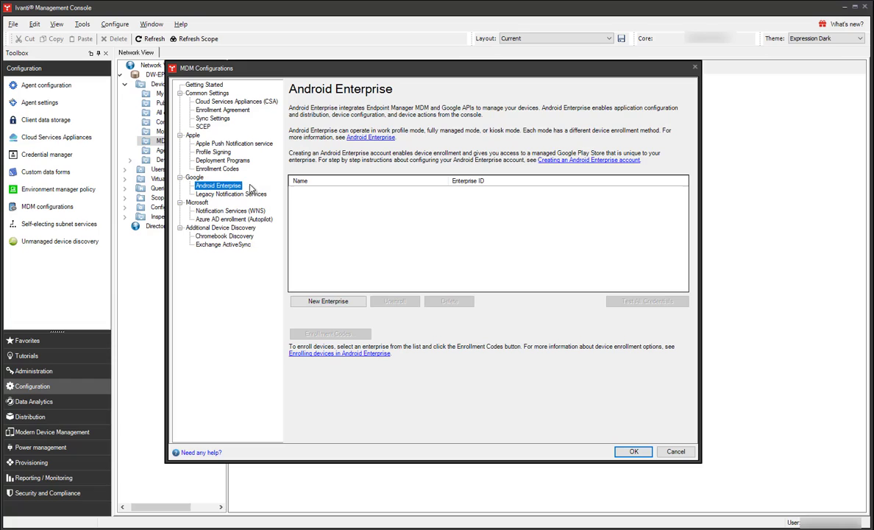
{"action": "left_click", "coordinate": [234, 236]}
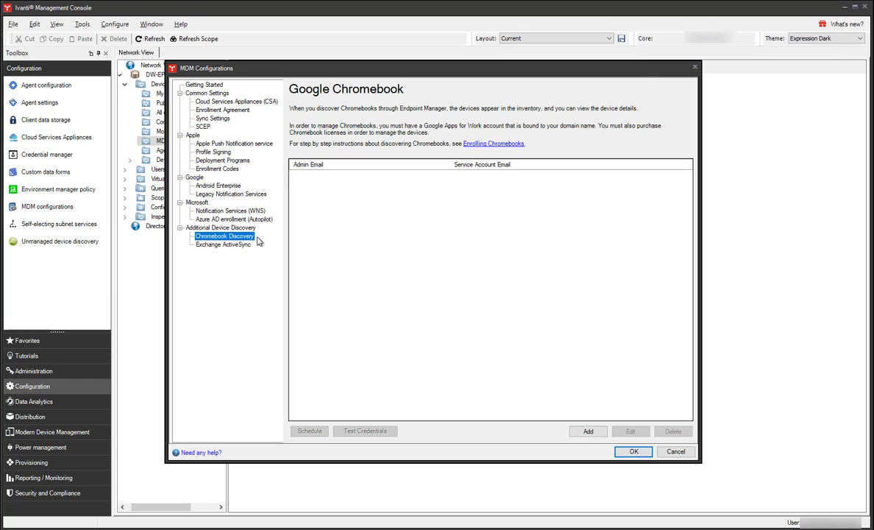
{"action": "left_click", "coordinate": [220, 170]}
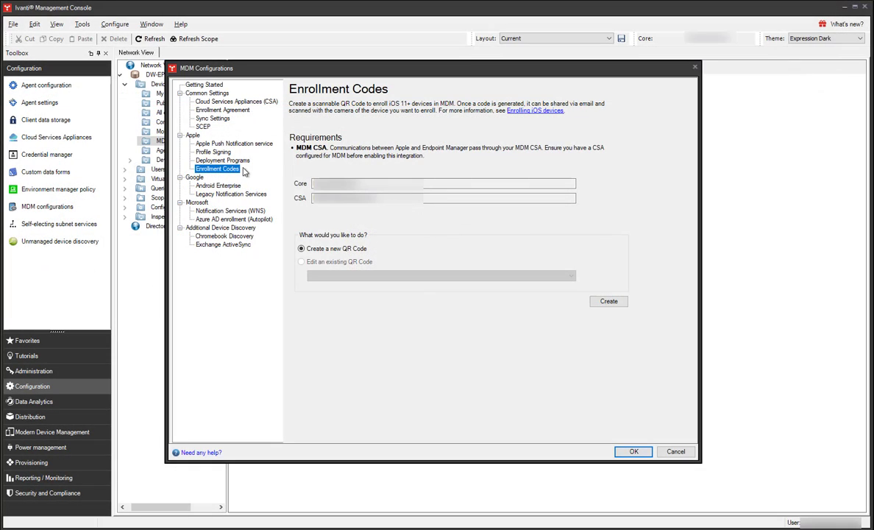
Review the Apple Deployment Programs page, then the Azure AD Autopilot enrollment page.
{"action": "left_click", "coordinate": [226, 159]}
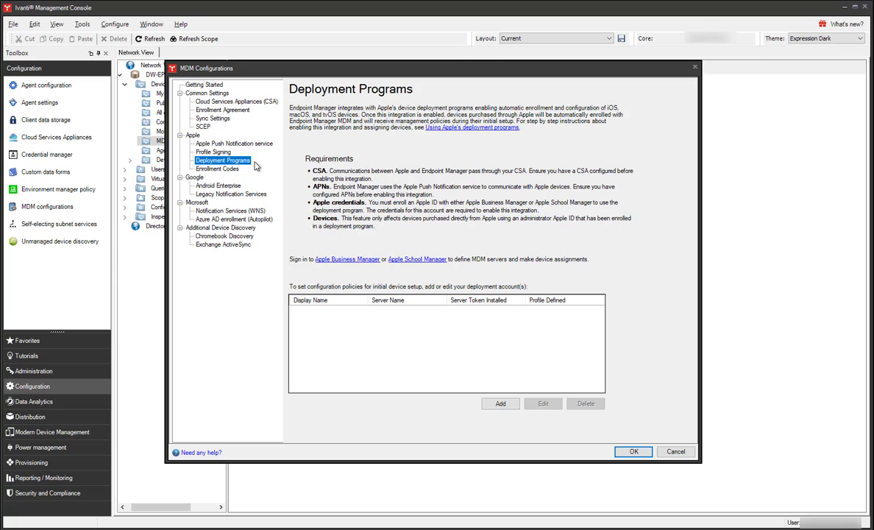
{"action": "left_click", "coordinate": [250, 218]}
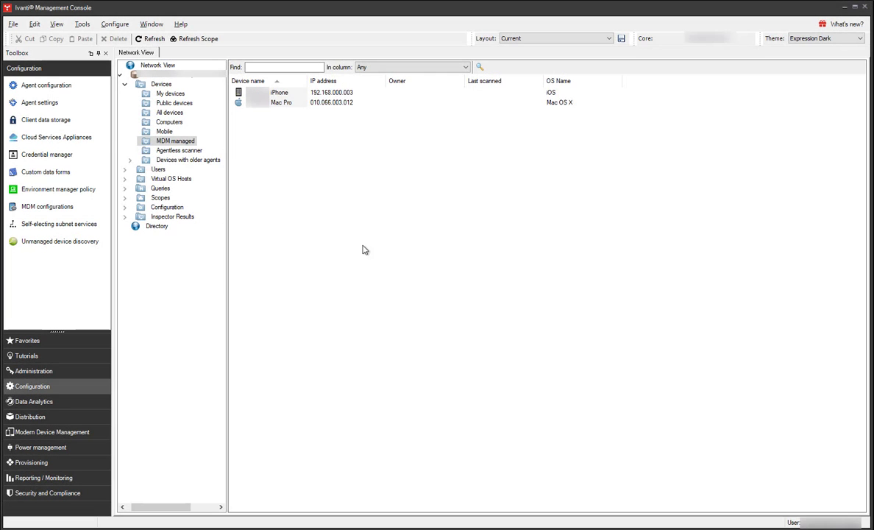
Open the Agent settings panel listing My agent settings.
{"action": "left_click", "coordinate": [82, 24]}
{"action": "mouse_move", "coordinate": [105, 58]}
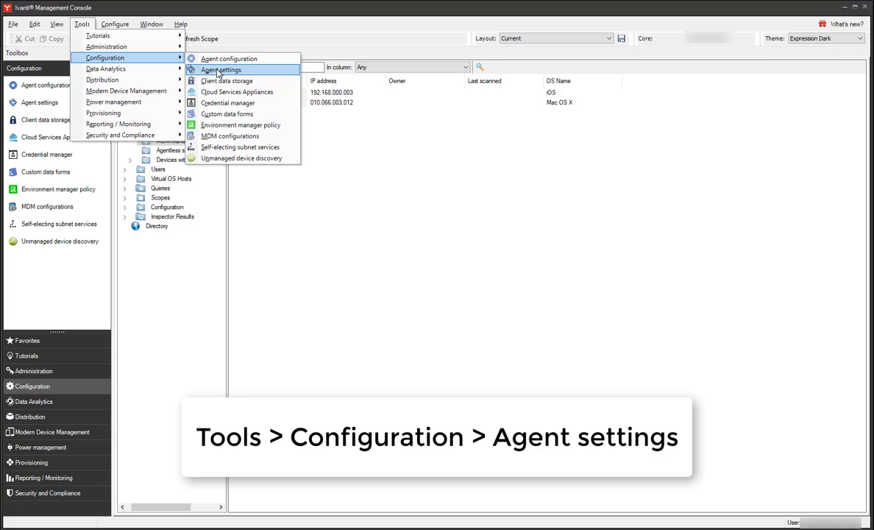
{"action": "left_click", "coordinate": [220, 70]}
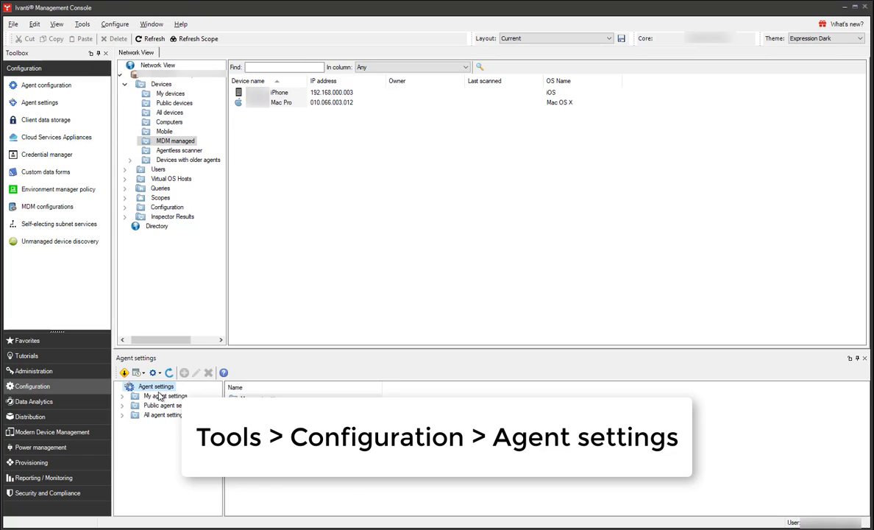
{"action": "left_click", "coordinate": [157, 398]}
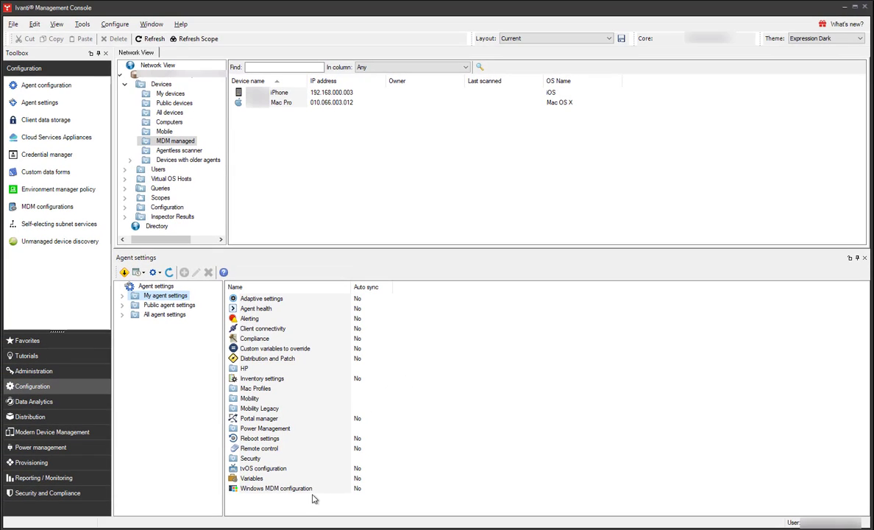
Create a new Windows MDM configuration and open its profile editor.
{"action": "left_click", "coordinate": [298, 489]}
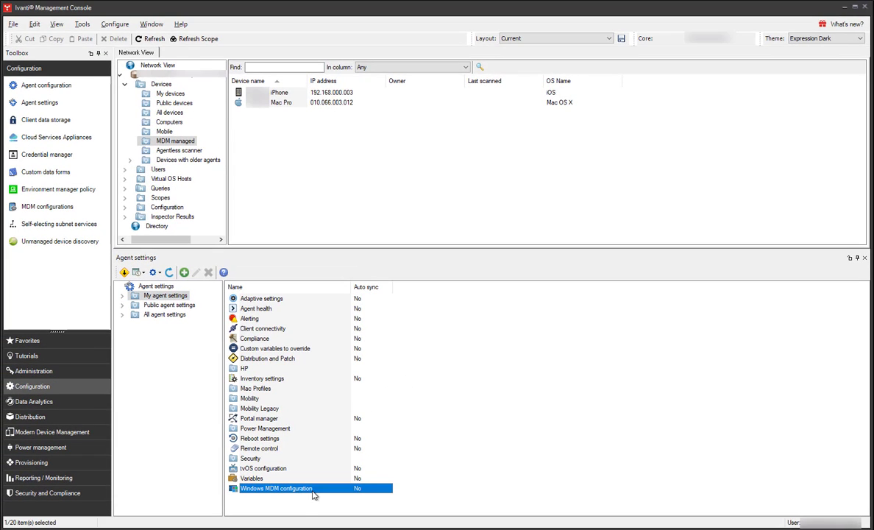
{"action": "left_click", "coordinate": [184, 273]}
{"action": "left_click", "coordinate": [316, 157]}
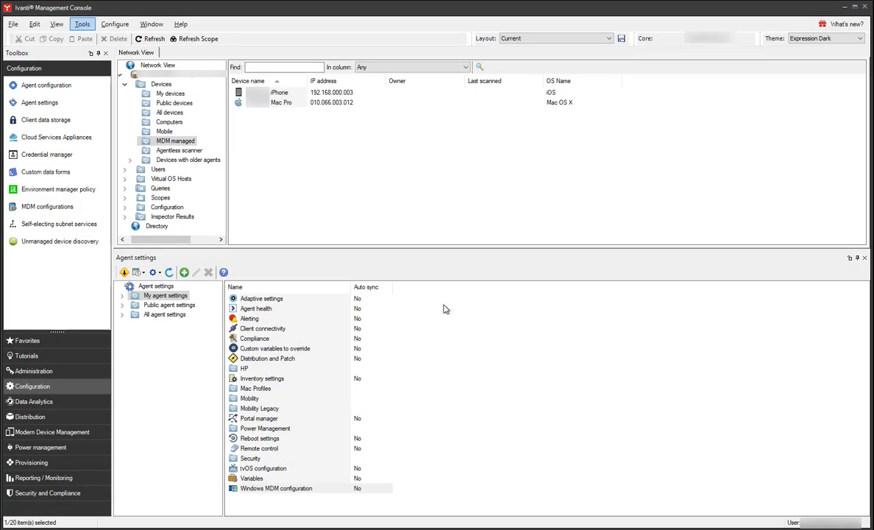
{"action": "left_click", "coordinate": [87, 26]}
{"action": "mouse_move", "coordinate": [103, 79]}
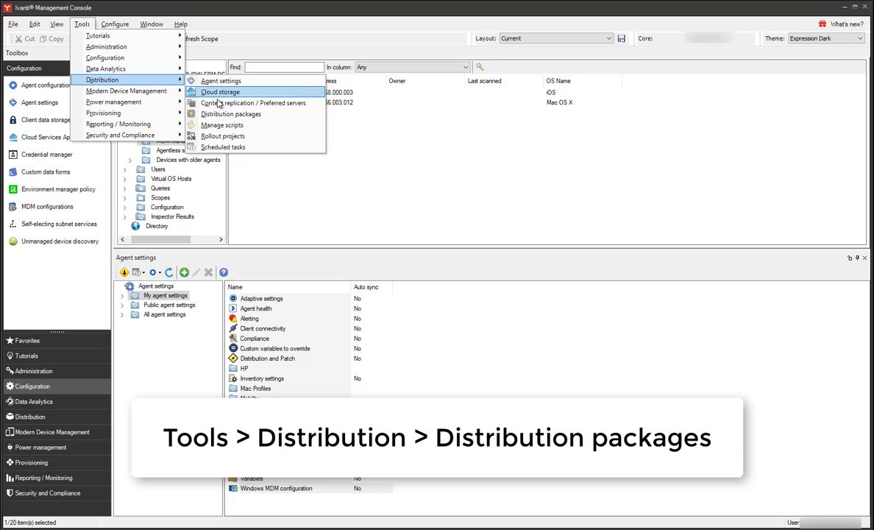
Open Distribution packages, start a new iOS package, then bring up Mac Pro device actions.
{"action": "left_click", "coordinate": [268, 115]}
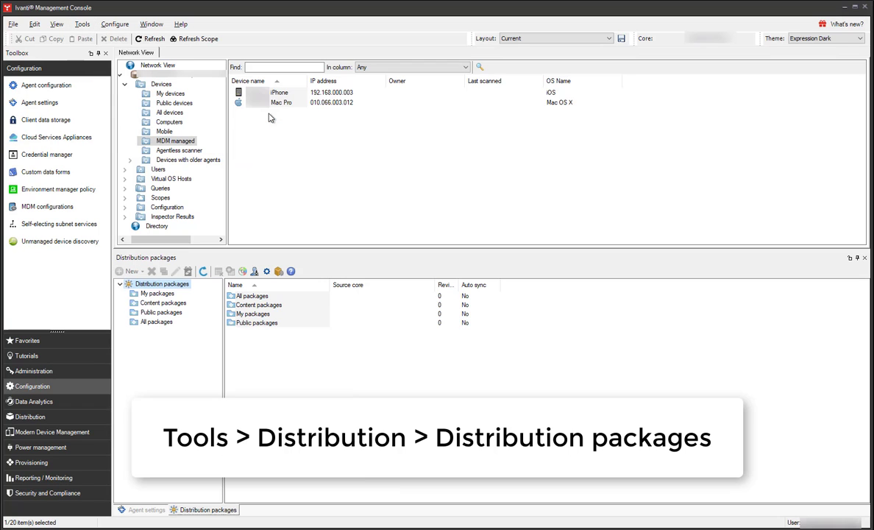
{"action": "left_click", "coordinate": [159, 294]}
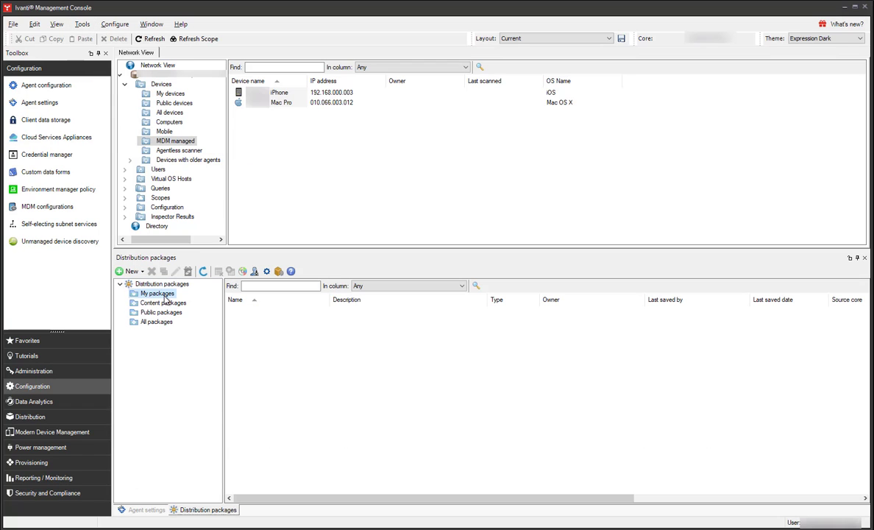
{"action": "left_click", "coordinate": [130, 272]}
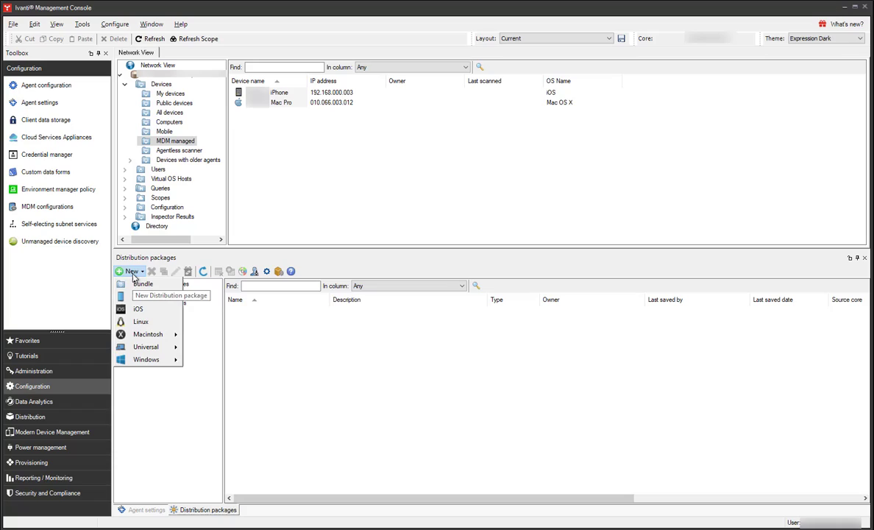
{"action": "left_click", "coordinate": [156, 309]}
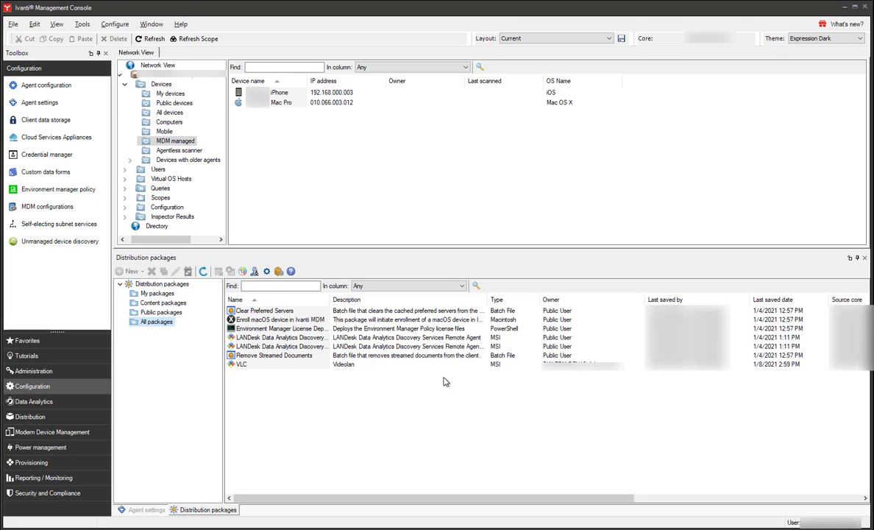
{"action": "left_click", "coordinate": [284, 104]}
{"action": "right_click", "coordinate": [285, 107]}
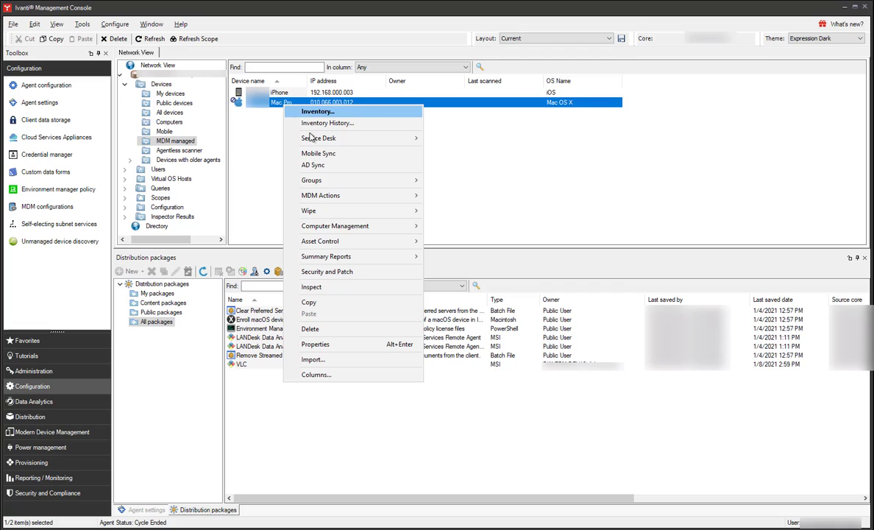